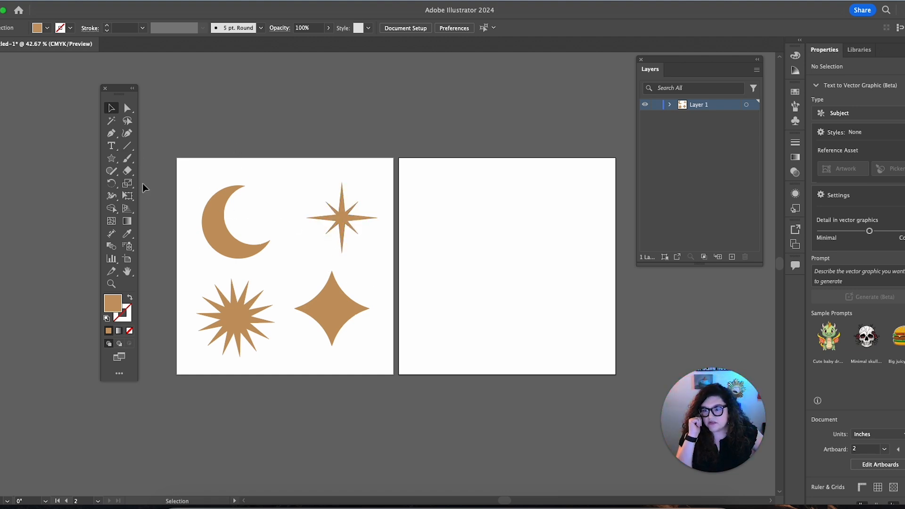
- Draw a circle about 4.48 in wide near the upper-left corner of the empty second artboard
{"action": "left_click_drag", "start_coordinate": [116, 164], "coordinate": [155, 182]}
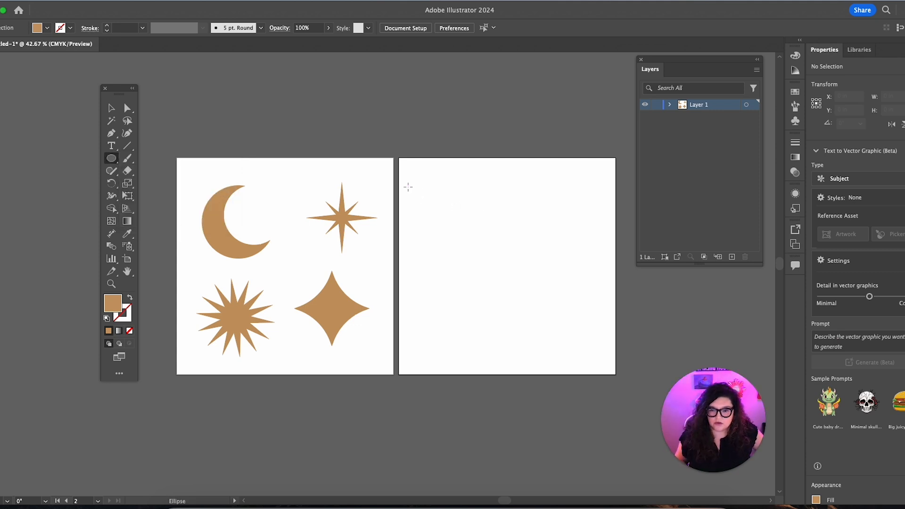
{"action": "left_click_drag", "start_coordinate": [419, 185], "coordinate": [499, 267]}
{"action": "key", "text": "v"}
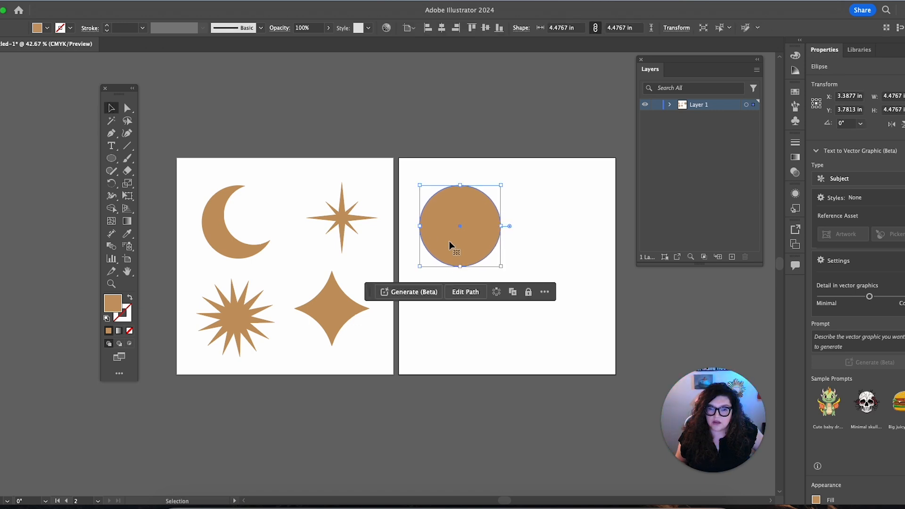
- Duplicate the circle, scale the copy down to about 3.82 in, and overlap it on the original's upper-right part
{"action": "key", "text": "ctrl+c"}
{"action": "key", "text": "ctrl+v"}
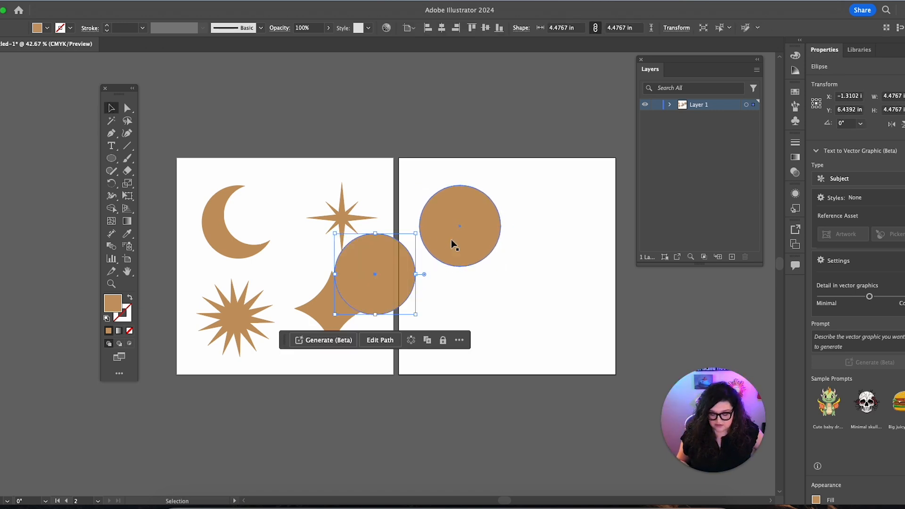
{"action": "left_click_drag", "start_coordinate": [403, 257], "coordinate": [510, 194]}
{"action": "left_click", "coordinate": [466, 226], "text": "shift"}
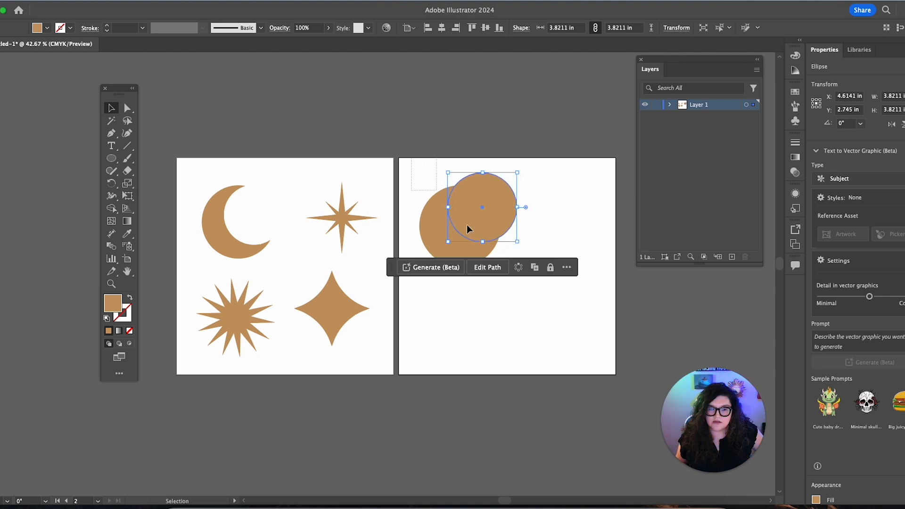
{"action": "left_click", "coordinate": [548, 211]}
{"action": "mouse_move", "coordinate": [499, 199]}
{"action": "left_mouse_down"}
{"action": "mouse_move", "coordinate": [518, 173]}
{"action": "mouse_move", "coordinate": [489, 207]}
{"action": "left_mouse_up"}
- Remove the overlap of the two circles and the leftover outer sliver with the Shape Builder, leaving a crescent moon
{"action": "left_click_drag", "start_coordinate": [417, 123], "coordinate": [542, 278]}
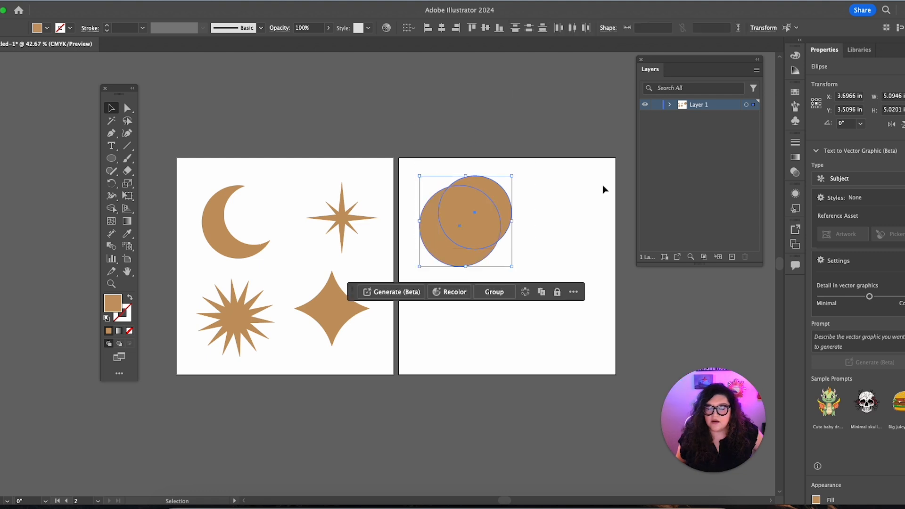
{"action": "left_click", "coordinate": [111, 209]}
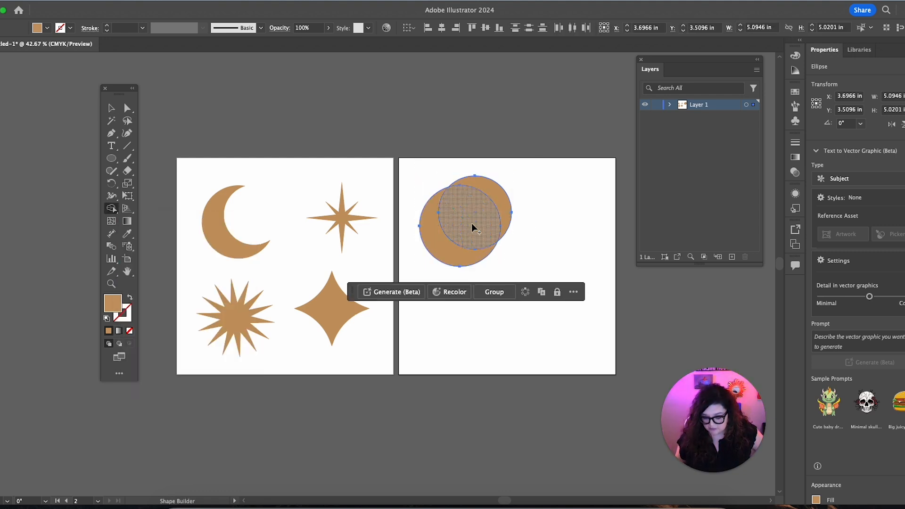
{"action": "left_click_drag", "start_coordinate": [470, 222], "coordinate": [495, 196]}
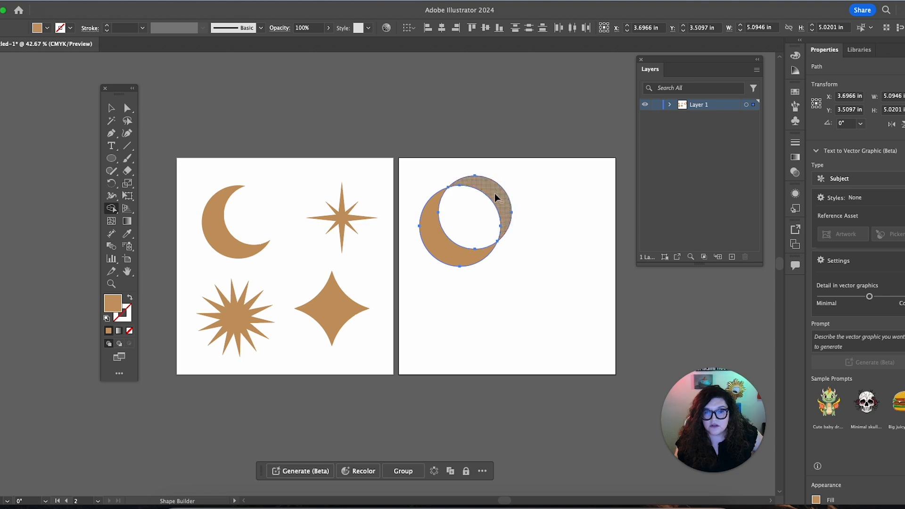
{"action": "left_click", "coordinate": [111, 108]}
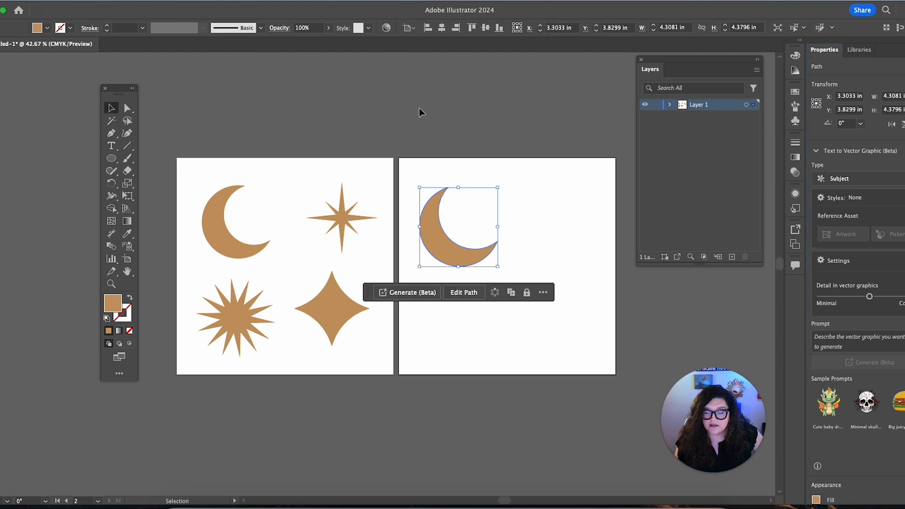
- Move the crescent up slightly, rotate it a little clockwise to about 348°, and reposition it on the second artboard
{"action": "left_click", "coordinate": [419, 109]}
{"action": "left_click_drag", "start_coordinate": [432, 236], "coordinate": [431, 222]}
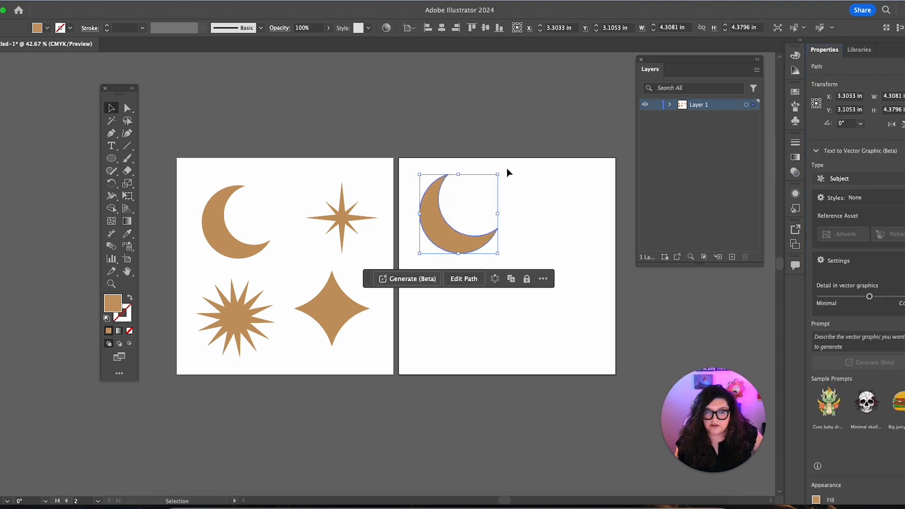
{"action": "left_click_drag", "start_coordinate": [503, 172], "coordinate": [508, 182]}
{"action": "left_click_drag", "start_coordinate": [449, 237], "coordinate": [455, 241]}
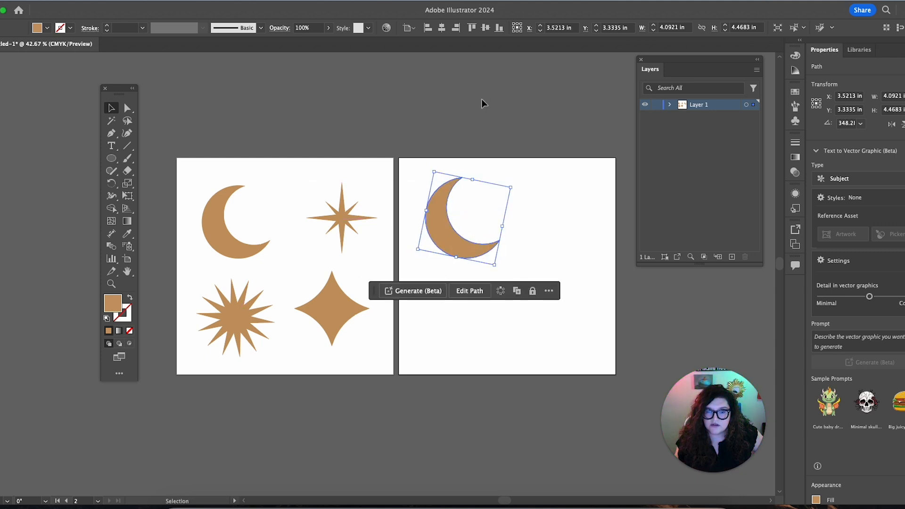
{"action": "left_click", "coordinate": [482, 99]}
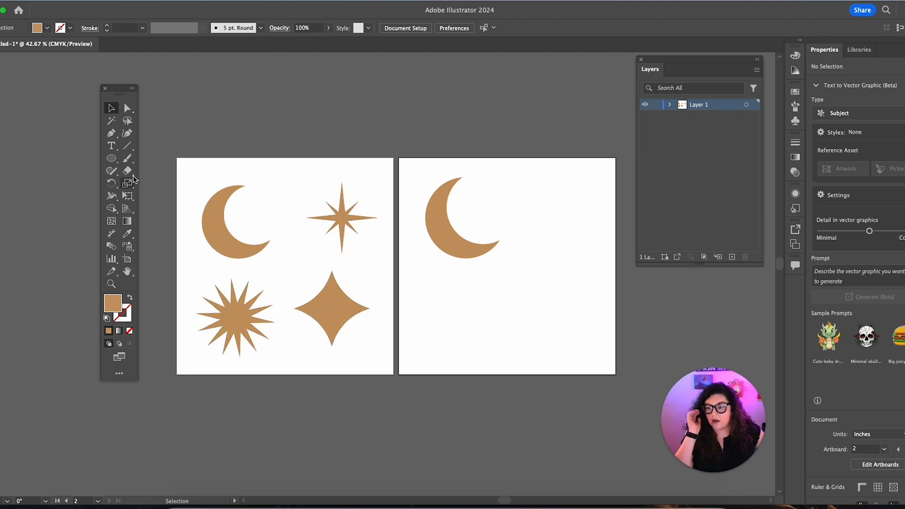
- Draw an upright four-pointed star about 3.88 in wide beside the crescent moon
{"action": "left_click", "coordinate": [112, 160]}
{"action": "left_click_drag", "start_coordinate": [111, 162], "coordinate": [151, 212]}
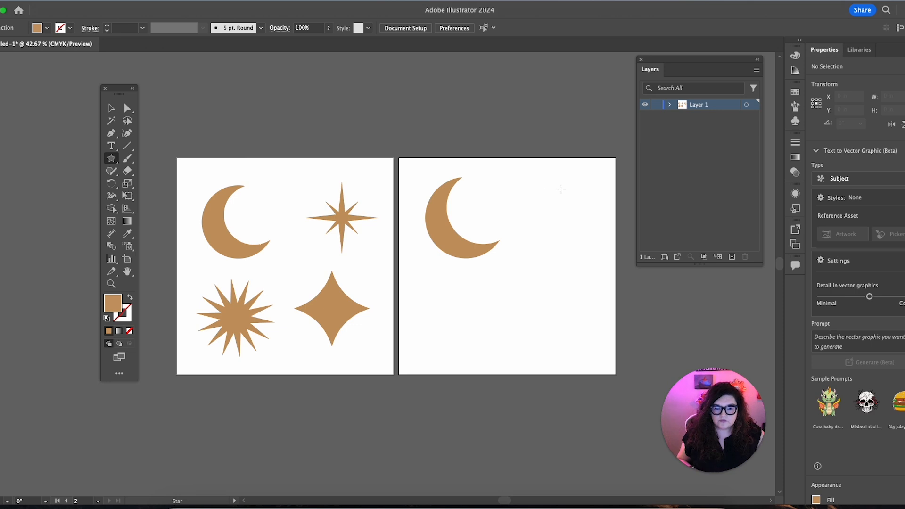
{"action": "left_click_drag", "start_coordinate": [546, 181], "coordinate": [556, 215]}
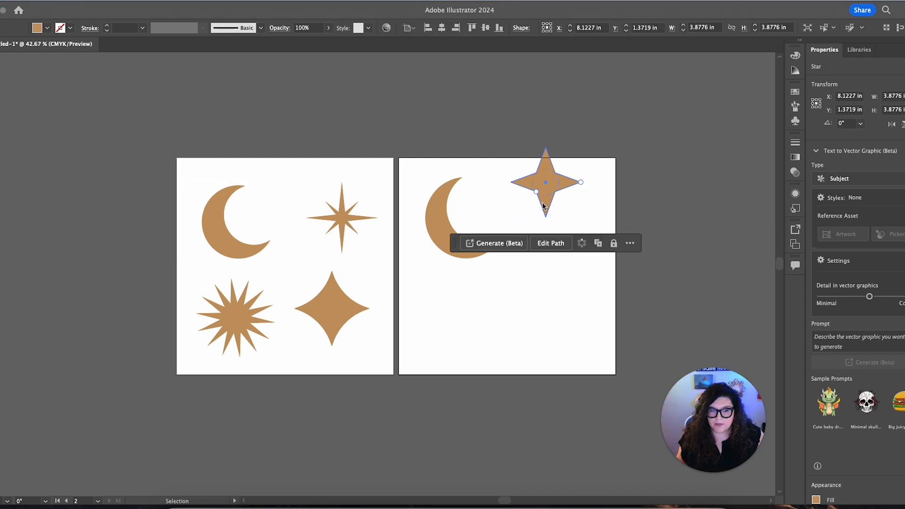
- Move the star down beside the moon and narrow its points by reducing the inner radius to about 0.32 in
{"action": "left_click", "coordinate": [550, 223]}
{"action": "mouse_move", "coordinate": [549, 206]}
{"action": "left_mouse_down"}
{"action": "mouse_move", "coordinate": [555, 228]}
{"action": "mouse_move", "coordinate": [527, 222]}
{"action": "mouse_move", "coordinate": [547, 208]}
{"action": "left_mouse_up"}
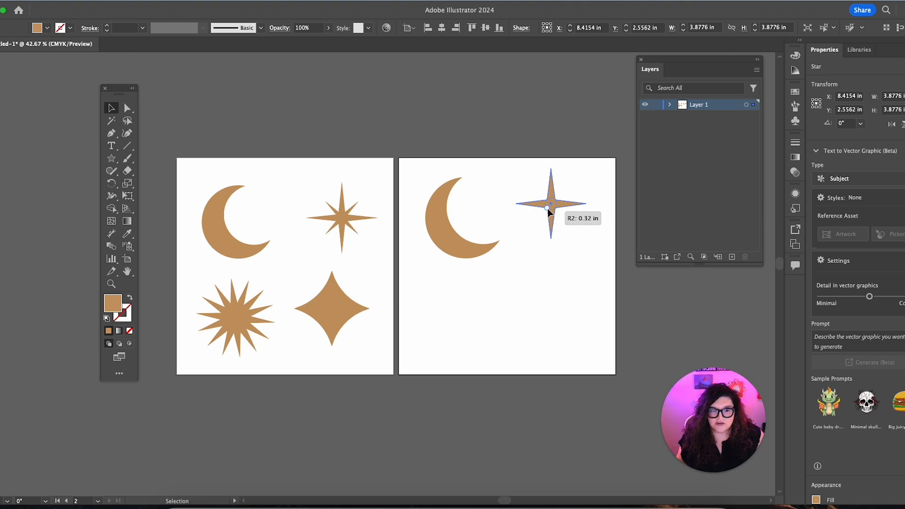
{"action": "left_click_drag", "start_coordinate": [547, 208], "coordinate": [565, 212]}
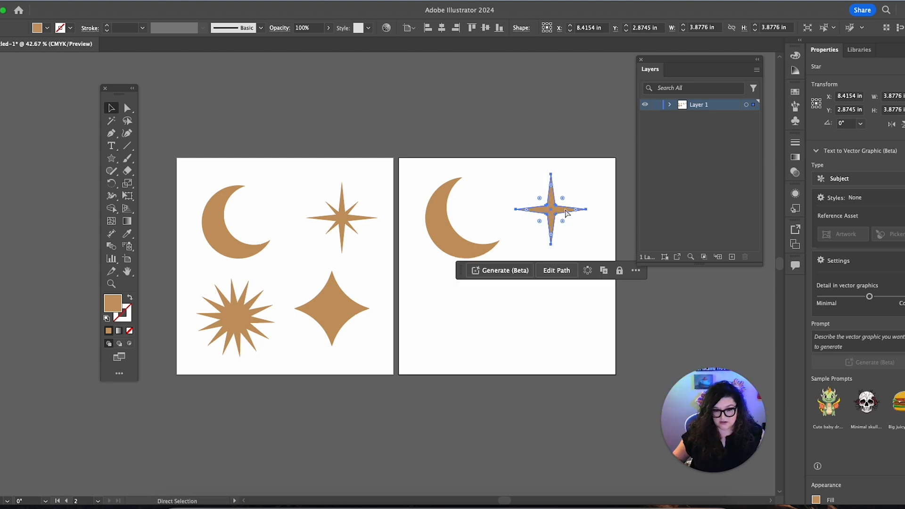
- Duplicate the four-pointed star below the original, shrink the copy to about 1.6 in, and rotate it to 315°
{"action": "key", "text": "super+v"}
{"action": "left_click_drag", "start_coordinate": [383, 275], "coordinate": [569, 282]}
{"action": "left_click_drag", "start_coordinate": [578, 244], "coordinate": [561, 292]}
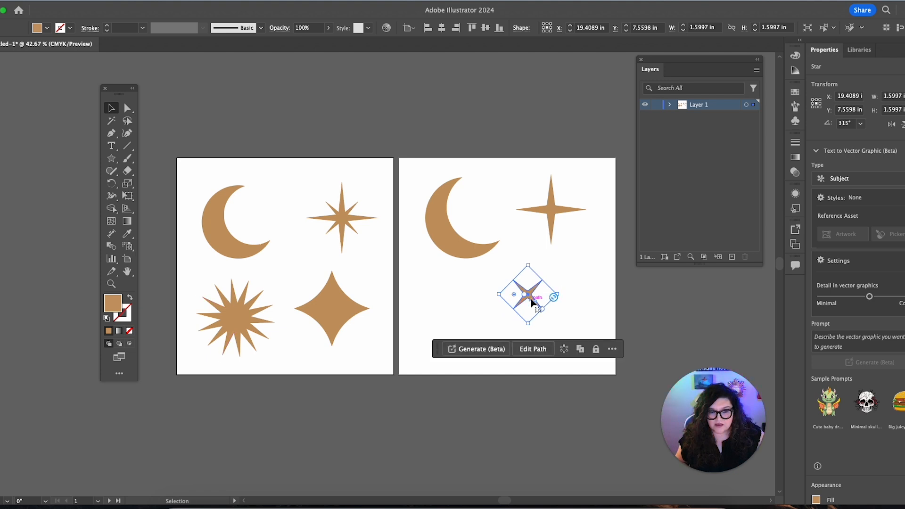
- Center the small rotated star on the large four-pointed star and enlarge it slightly
{"action": "left_click_drag", "start_coordinate": [537, 297], "coordinate": [554, 214]}
{"action": "left_click", "coordinate": [570, 183]}
{"action": "left_click", "coordinate": [556, 215]}
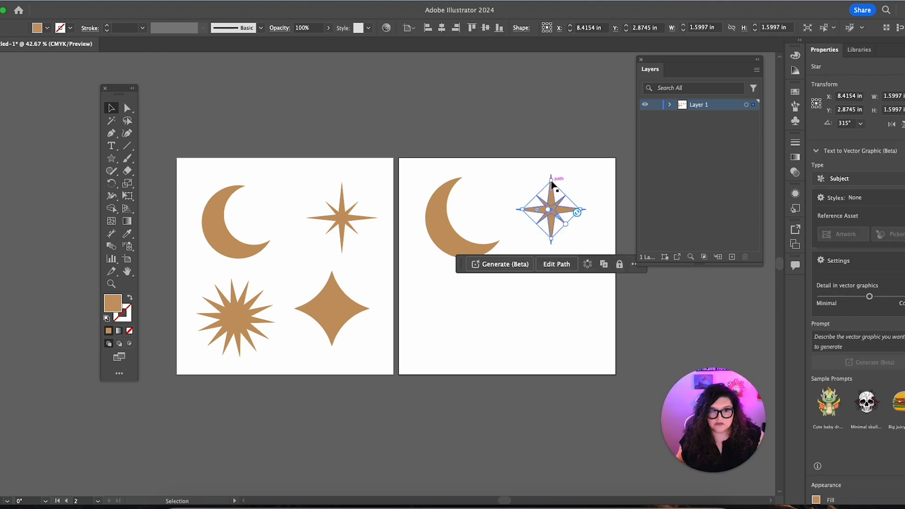
{"action": "left_click_drag", "start_coordinate": [551, 179], "coordinate": [552, 171]}
{"action": "left_click_drag", "start_coordinate": [555, 213], "coordinate": [555, 216]}
- Unite the large star and the small rotated star into one eight-pointed shape with Pathfinder
{"action": "left_click", "coordinate": [527, 160]}
{"action": "left_click_drag", "start_coordinate": [527, 161], "coordinate": [568, 243]}
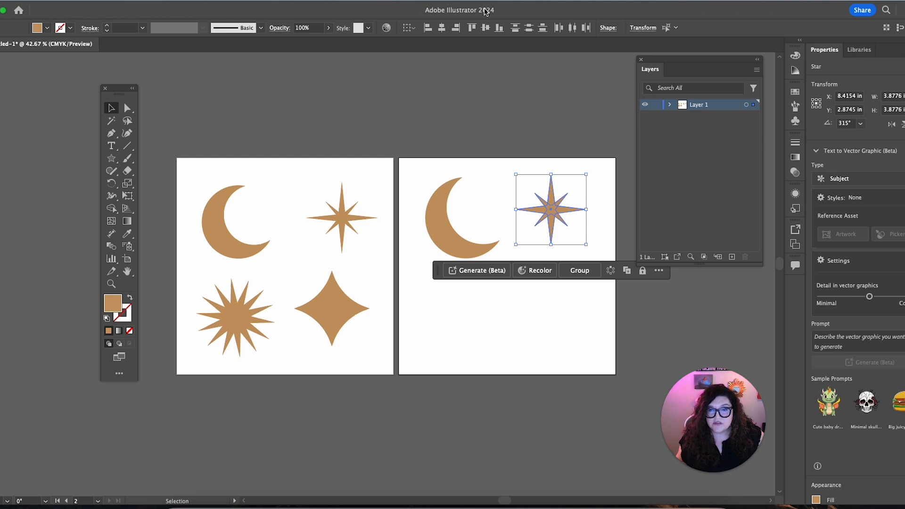
{"action": "left_click", "coordinate": [218, 1]}
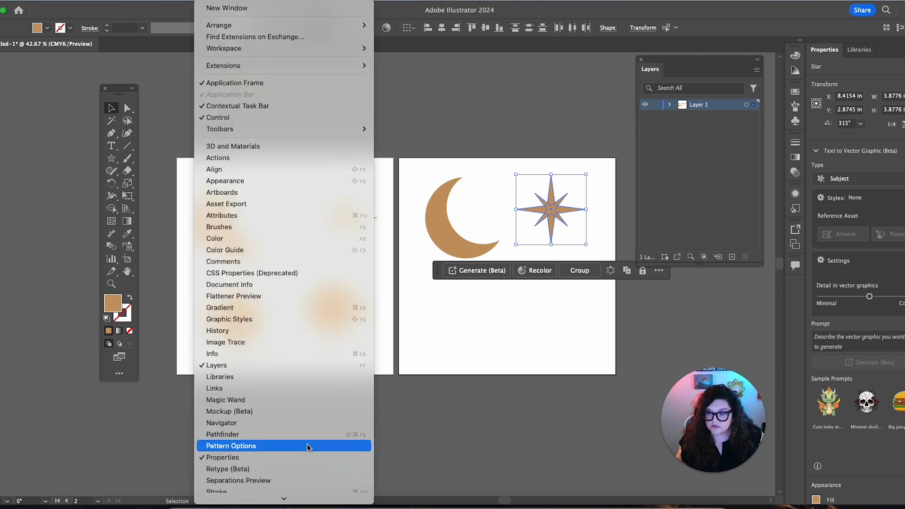
{"action": "scroll", "coordinate": [307, 446], "scroll_direction": "down", "scroll_amount": 1}
{"action": "scroll", "coordinate": [276, 410], "scroll_direction": "down", "scroll_amount": 2}
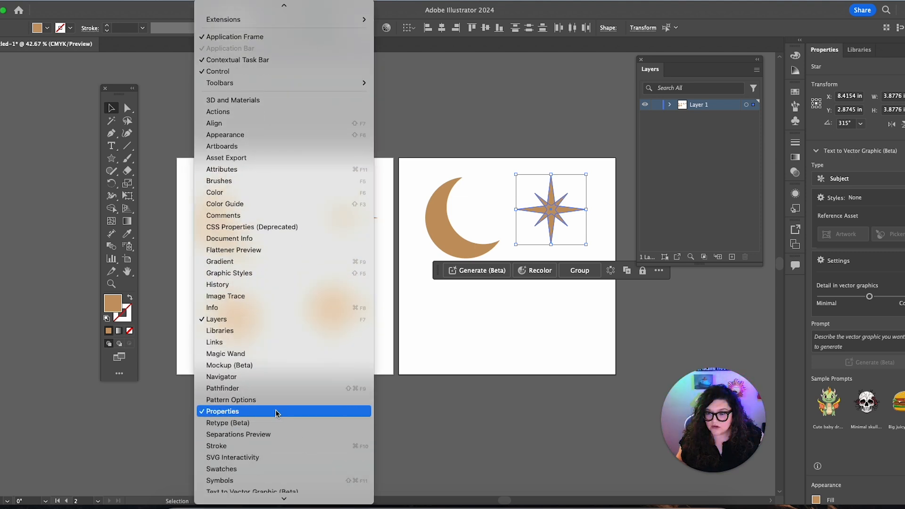
{"action": "left_click", "coordinate": [258, 365]}
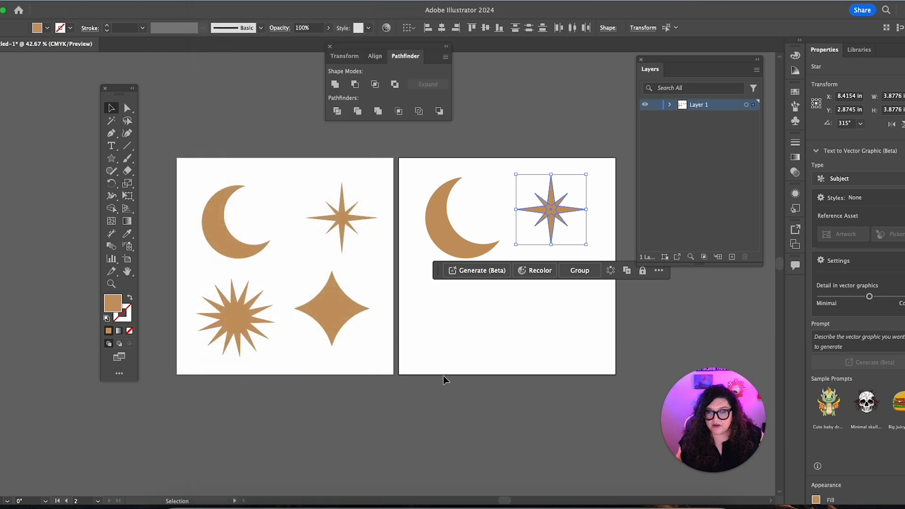
{"action": "left_click", "coordinate": [335, 85]}
{"action": "left_click", "coordinate": [564, 134]}
{"action": "left_click_drag", "start_coordinate": [550, 203], "coordinate": [548, 203]}
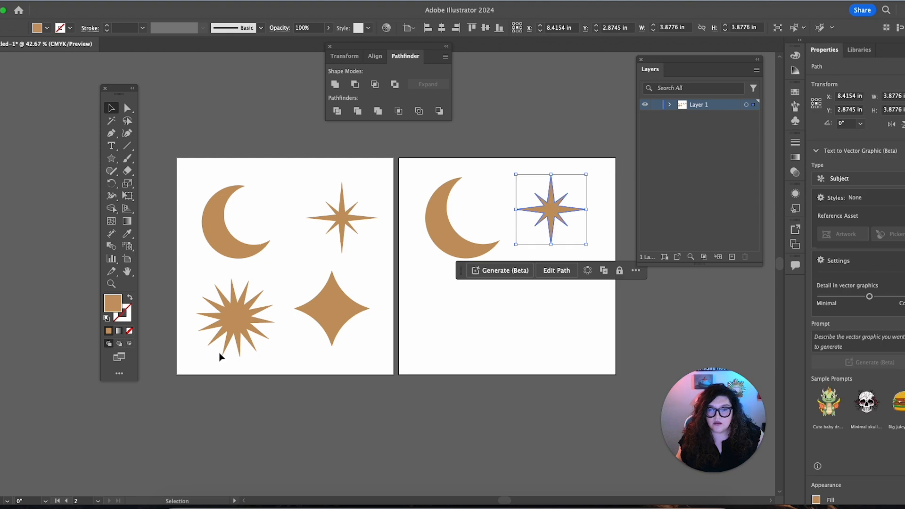
- Draw a many-pointed sunburst star about 4 in wide below the crescent moon, modelled on the first artboard's sunburst
{"action": "left_click", "coordinate": [234, 320]}
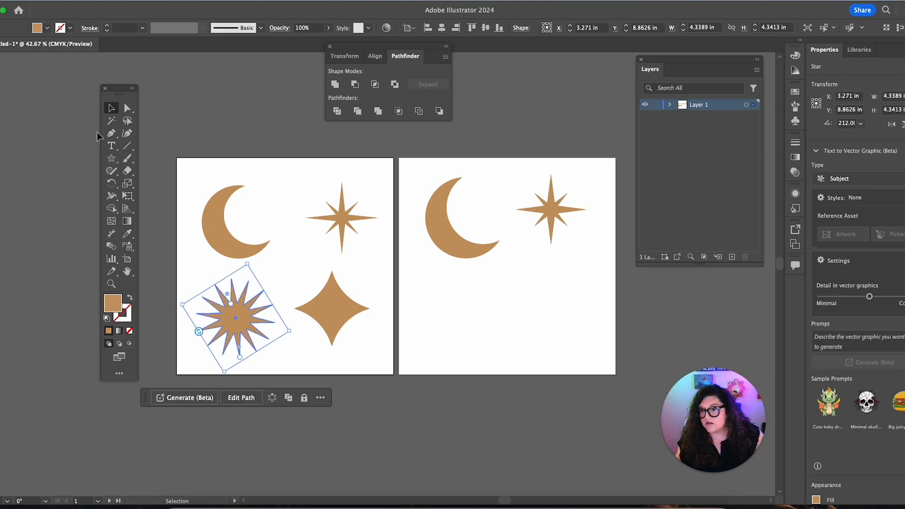
{"action": "left_click", "coordinate": [113, 162]}
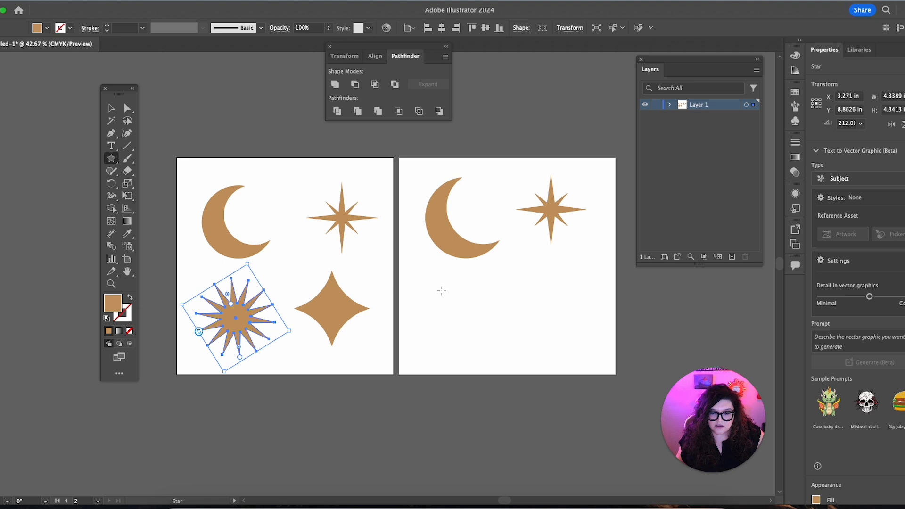
{"action": "mouse_move", "coordinate": [442, 290]}
{"action": "left_mouse_down"}
{"action": "mouse_move", "coordinate": [463, 306]}
{"action": "mouse_move", "coordinate": [461, 320]}
{"action": "left_mouse_up"}
{"action": "key", "text": "Up"}
{"action": "key", "text": "Up"}
{"action": "key", "text": "Up"}
{"action": "key", "text": "Up"}
{"action": "key", "text": "Up"}
{"action": "key", "text": "Up"}
{"action": "key", "text": "Up"}
{"action": "key", "text": "Up"}
{"action": "key", "text": "Up"}
{"action": "key", "text": "Up"}
{"action": "key", "text": "Up"}
{"action": "key", "text": "Up"}
{"action": "key", "text": "Up"}
{"action": "key", "text": "Up"}
{"action": "key", "text": "Up"}
{"action": "key", "text": "Up"}
{"action": "key", "text": "Up"}
{"action": "key", "text": "Down"}
{"action": "key", "text": "Down"}
{"action": "key", "text": "Down"}
{"action": "key", "text": "Down"}
{"action": "key", "text": "Down"}
{"action": "key", "text": "Down"}
{"action": "key", "text": "Down"}
{"action": "key", "text": "Down"}
{"action": "key", "text": "Down"}
{"action": "key", "text": "Down"}
{"action": "key", "text": "Down"}
{"action": "key", "text": "Up"}
{"action": "key", "text": "Up"}
{"action": "key", "text": "Up"}
{"action": "key", "text": "v"}
{"action": "left_click_drag", "start_coordinate": [446, 282], "coordinate": [464, 305]}
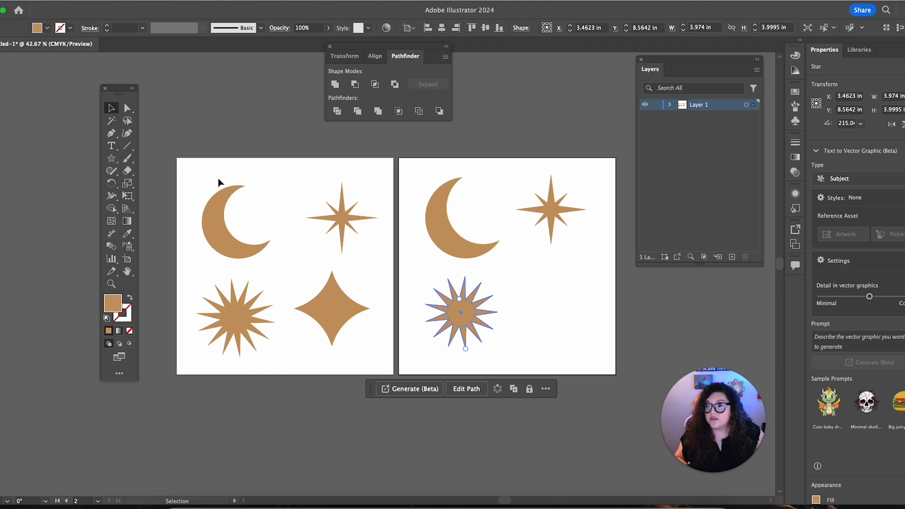
- Draw an upright four-pointed star about 3.98 in wide between the sunburst and the eight-pointed star
{"action": "left_click", "coordinate": [112, 158]}
{"action": "left_click_drag", "start_coordinate": [525, 281], "coordinate": [552, 305]}
{"action": "key", "text": "Down"}
{"action": "key", "text": "Down"}
{"action": "key", "text": "Down"}
{"action": "key", "text": "Down"}
{"action": "key", "text": "Down"}
{"action": "key", "text": "Down"}
{"action": "key", "text": "Down"}
{"action": "key", "text": "Down"}
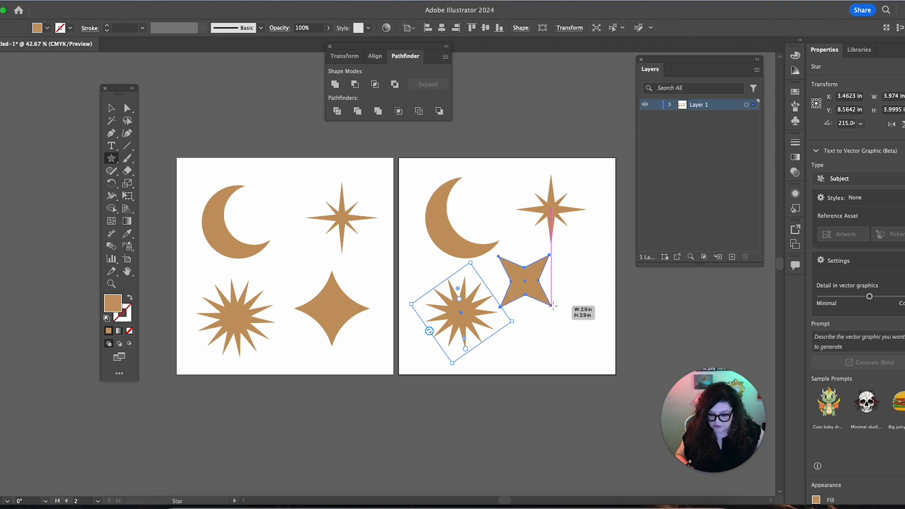
{"action": "key", "text": "shift"}
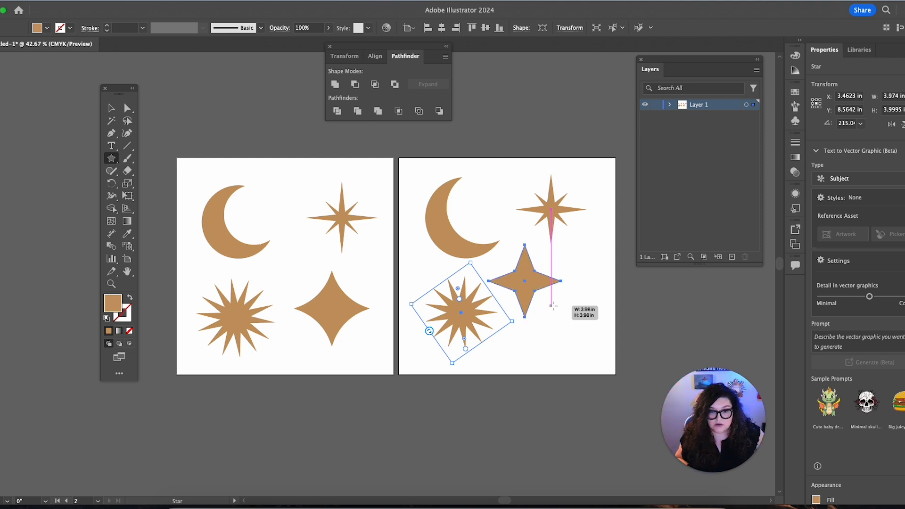
{"action": "left_click_drag", "start_coordinate": [553, 305], "coordinate": [553, 306]}
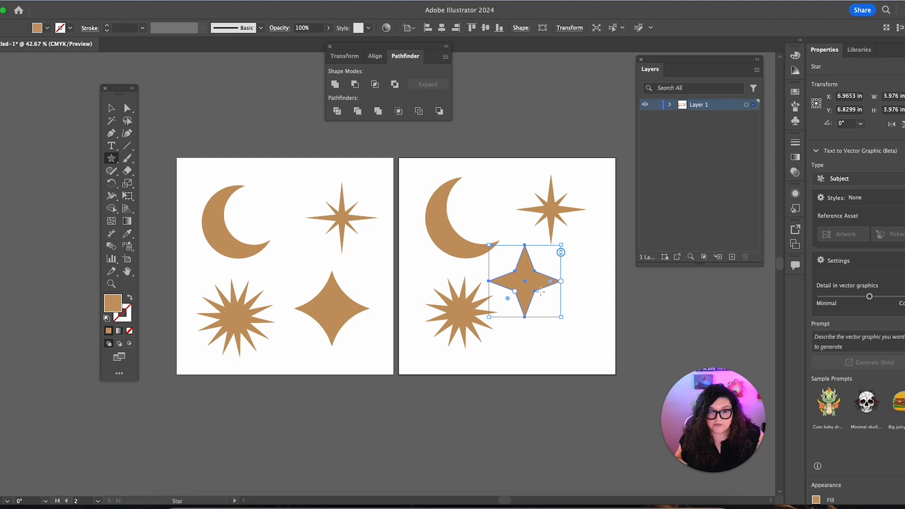
- Round the new star's inner corners into smooth concave sides and move it directly below the eight-pointed star
{"action": "left_click_drag", "start_coordinate": [514, 291], "coordinate": [455, 333]}
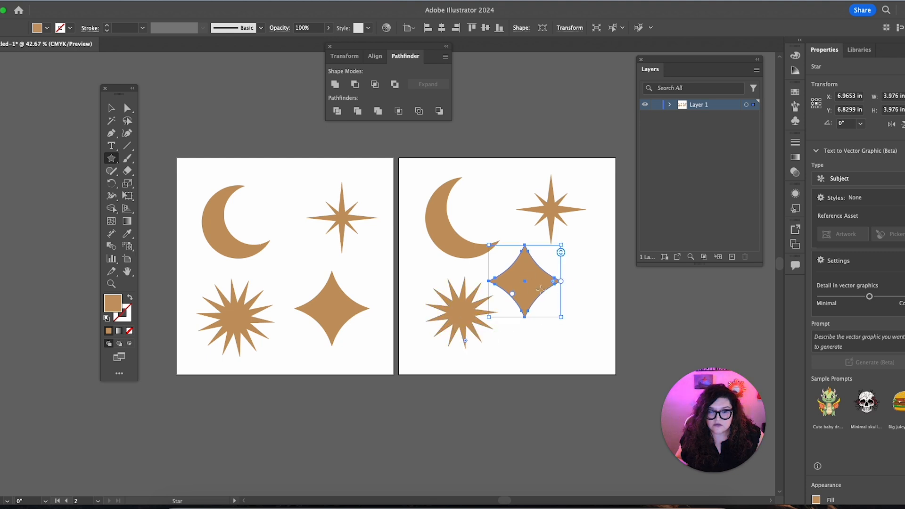
{"action": "left_click_drag", "start_coordinate": [527, 285], "coordinate": [554, 312]}
{"action": "left_click", "coordinate": [111, 108]}
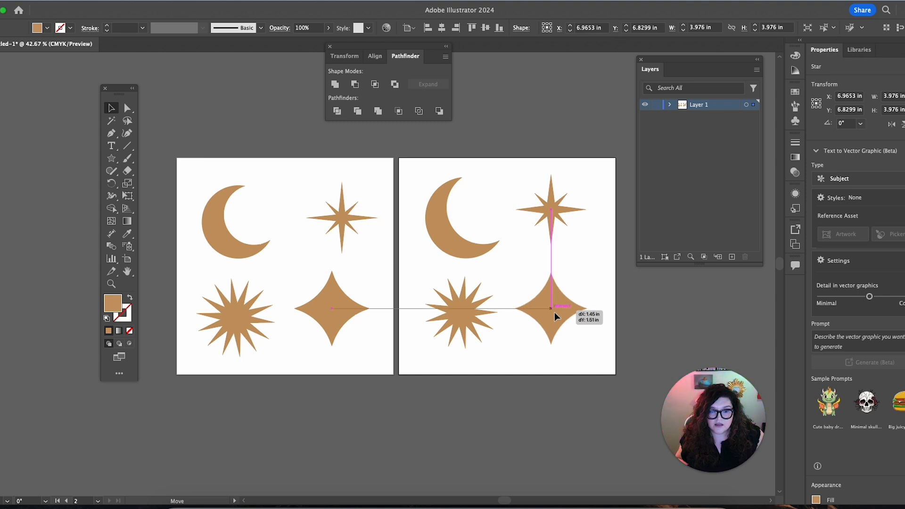
{"action": "left_click", "coordinate": [601, 252]}
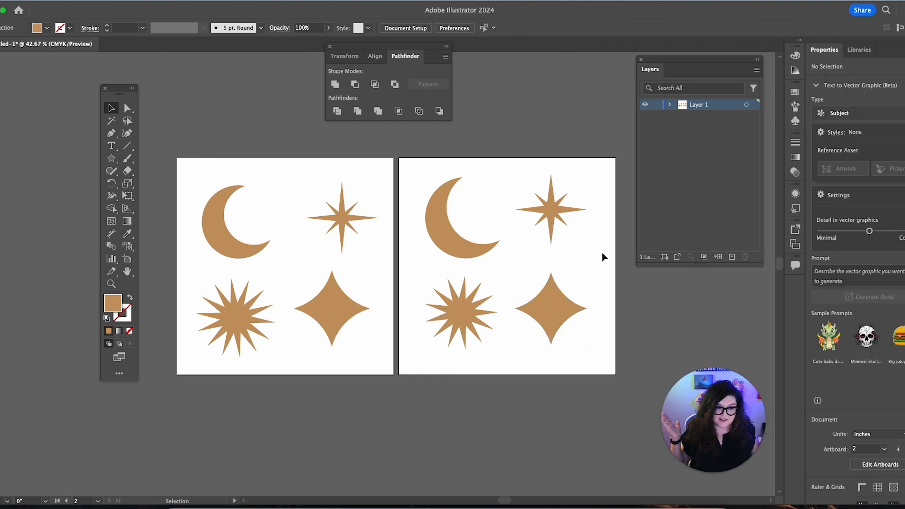